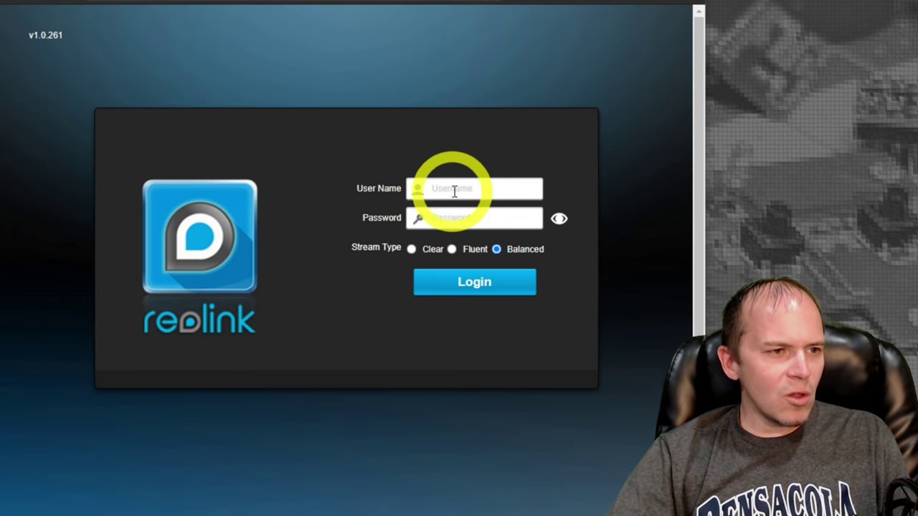
Sign into the Reolink camera as admin using the browser's saved login password.
left_click(453, 190)
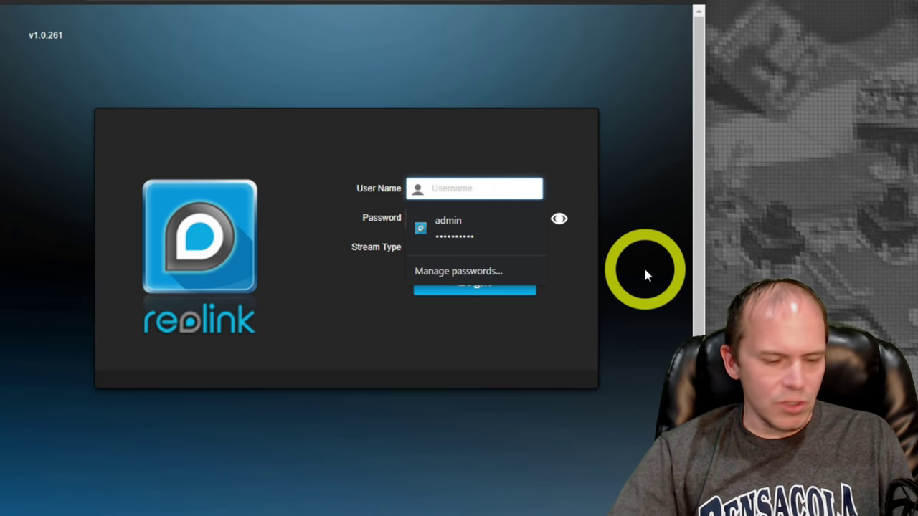
type("admin")
key("Tab")
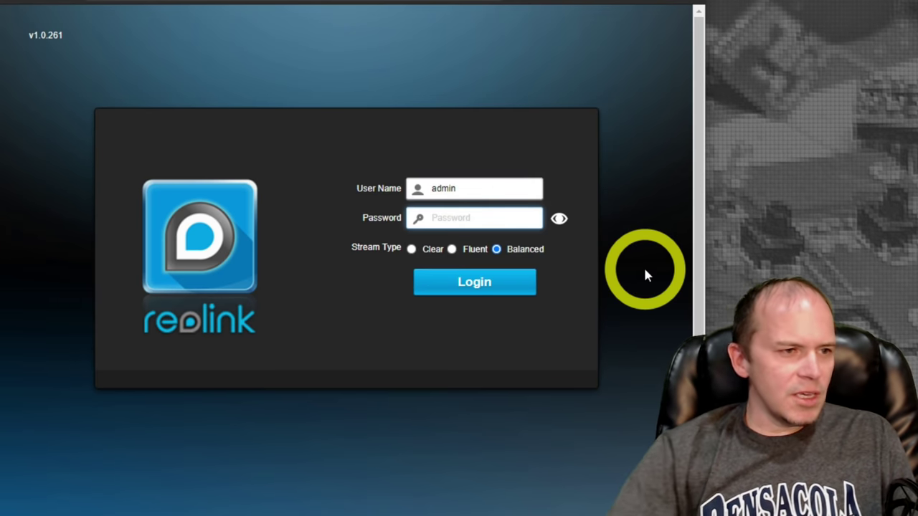
left_click(493, 187)
left_click(459, 224)
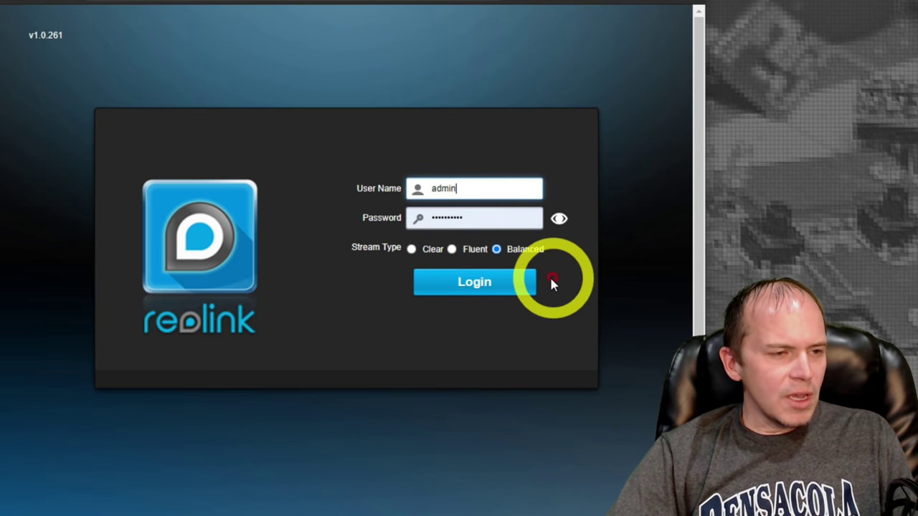
left_click(479, 288)
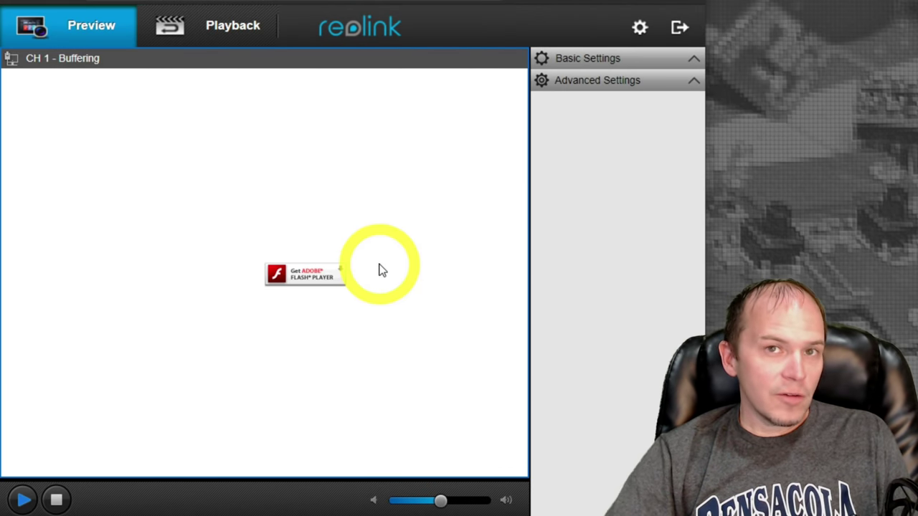
Allow Flash so channel 1's night feed plays, then review advanced and basic image settings.
left_click(304, 275)
left_click(238, 107)
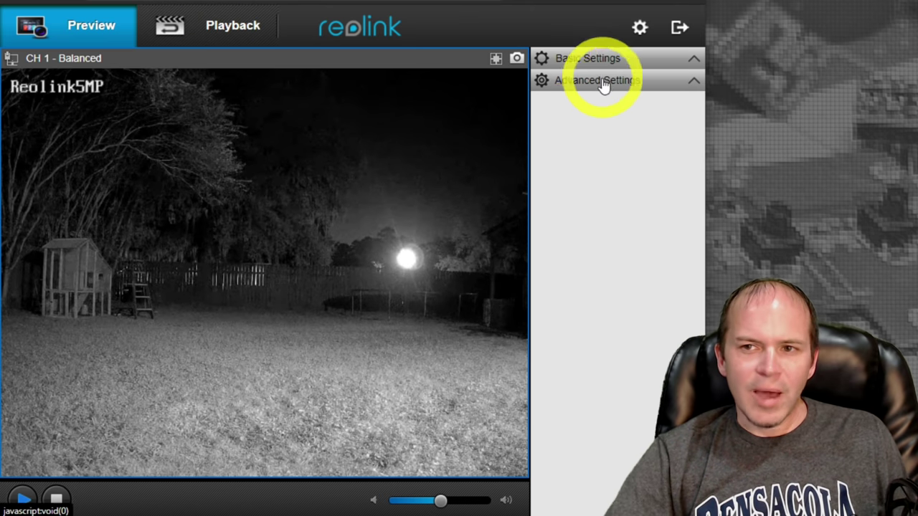
left_click(599, 85)
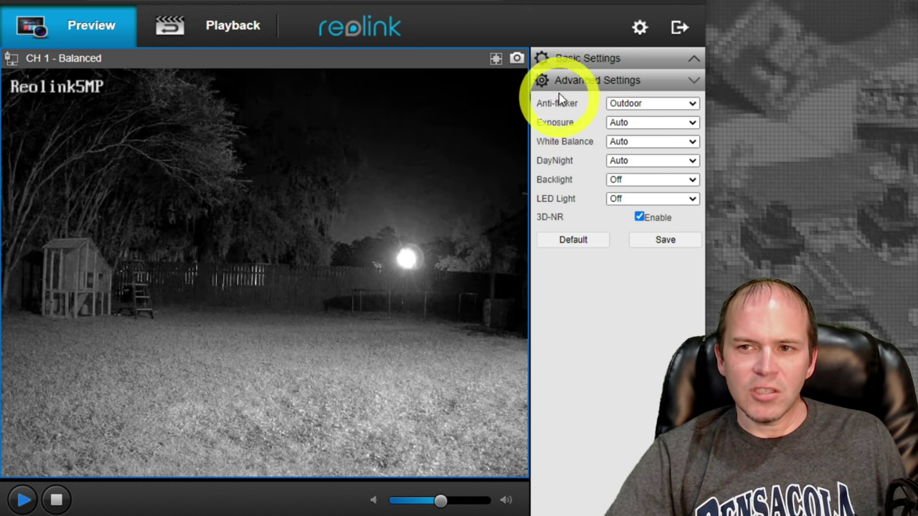
left_click(578, 57)
left_click(442, 131)
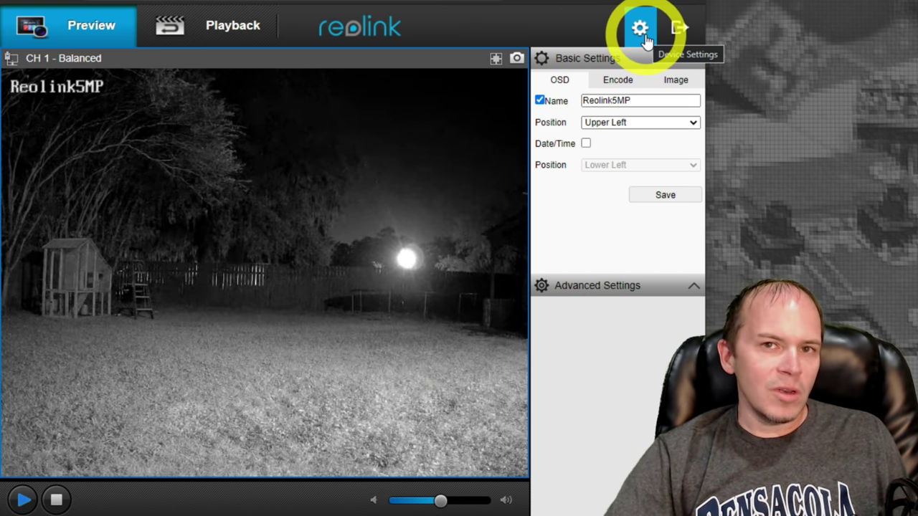
Open the Reolink camera's Device Settings page for review.
left_click(643, 32)
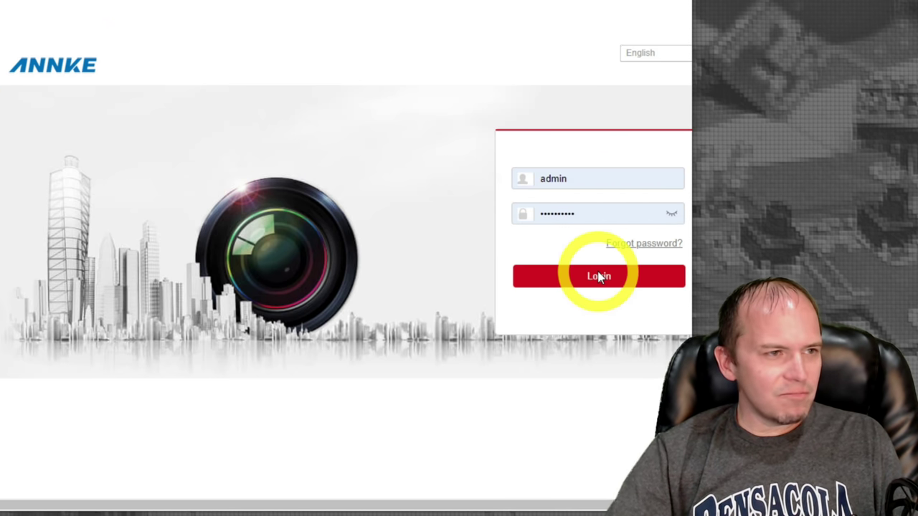
Sign into the ANNKE camera and set the live view plug-in option to M.
left_click(599, 276)
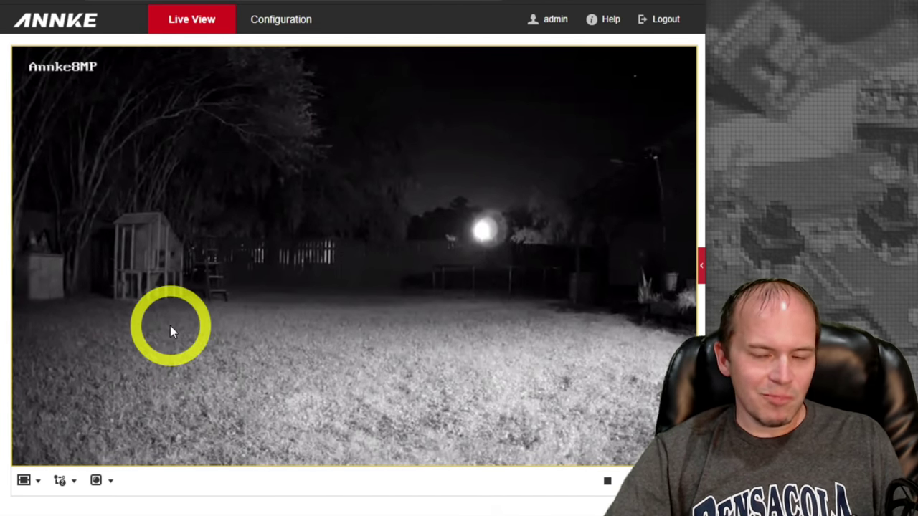
left_click(111, 487)
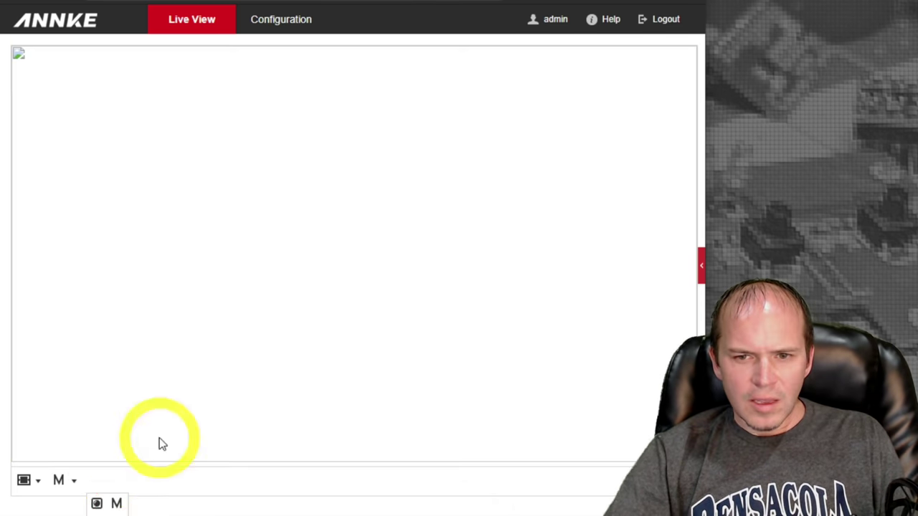
left_click(73, 482)
left_click(79, 506)
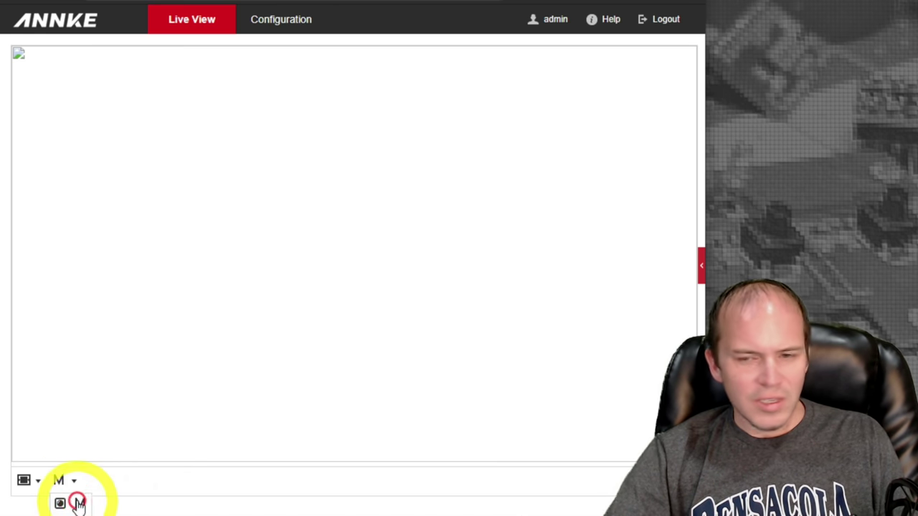
Try the aspect ratio options and switch the live view to the first stream.
left_click(38, 481)
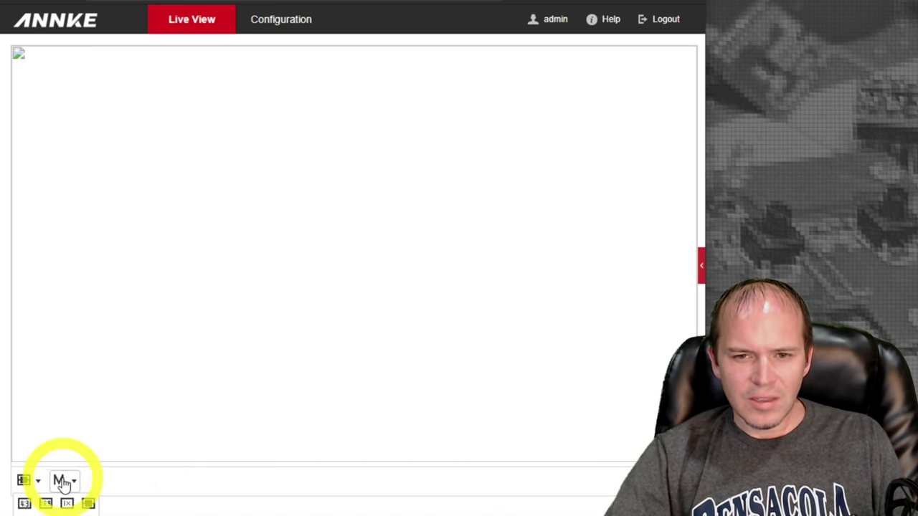
left_click(73, 482)
left_click(79, 504)
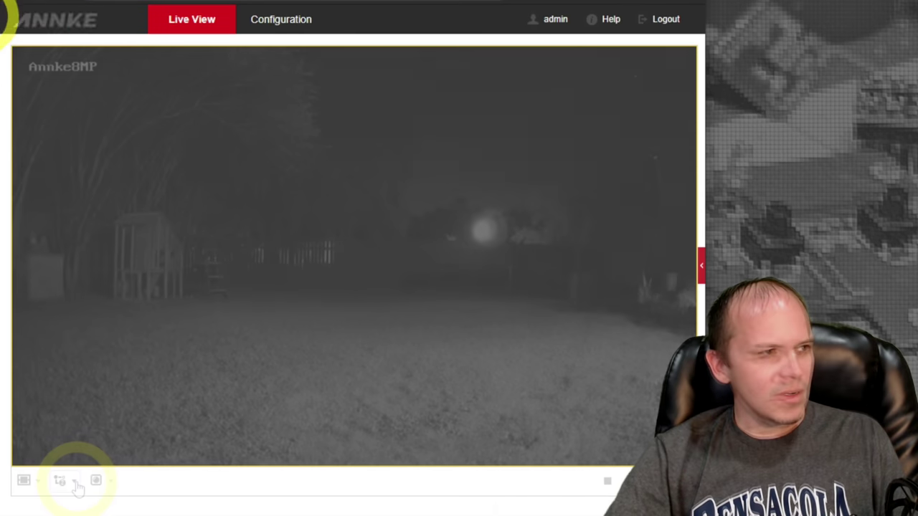
left_click(76, 483)
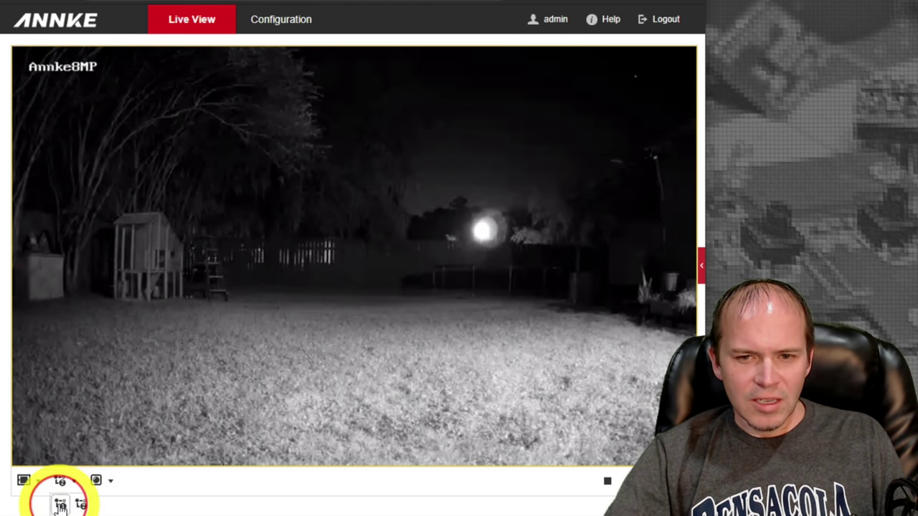
left_click(60, 506)
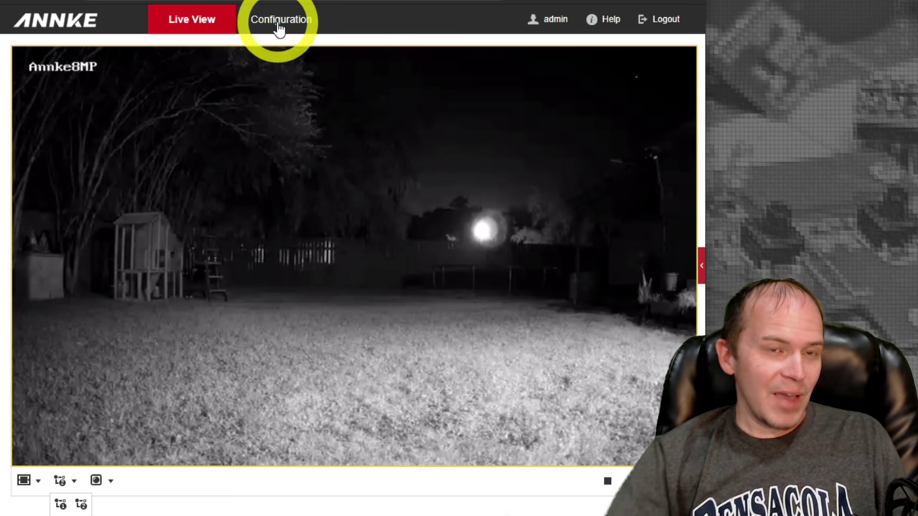
Go to the ANNKE configuration's Image display settings and scroll down.
left_click(279, 27)
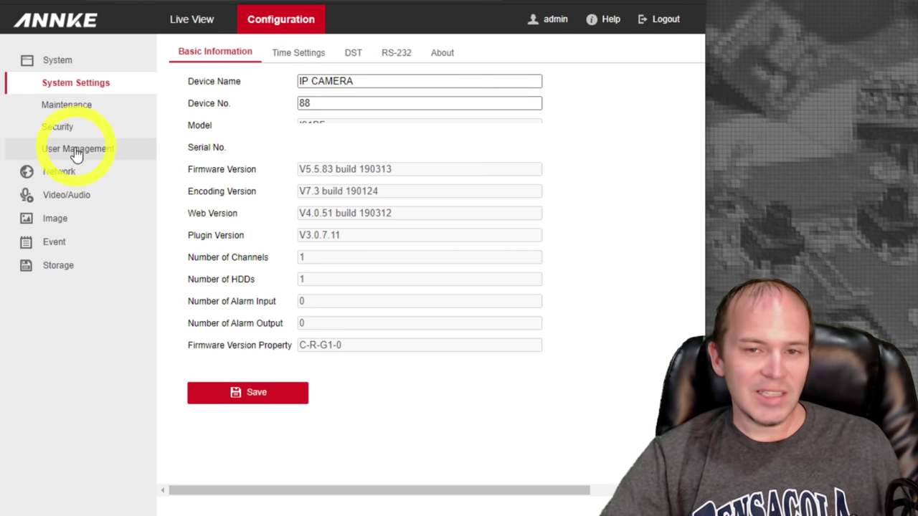
left_click(65, 201)
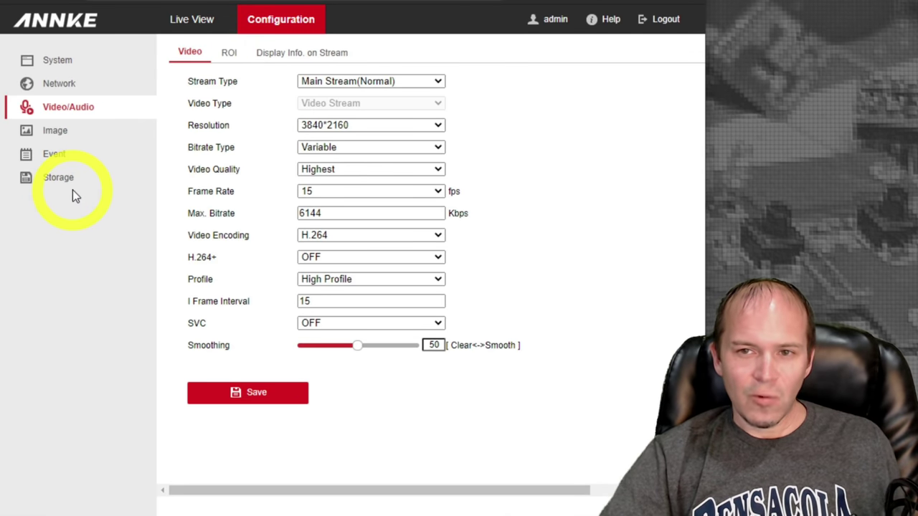
left_click(54, 131)
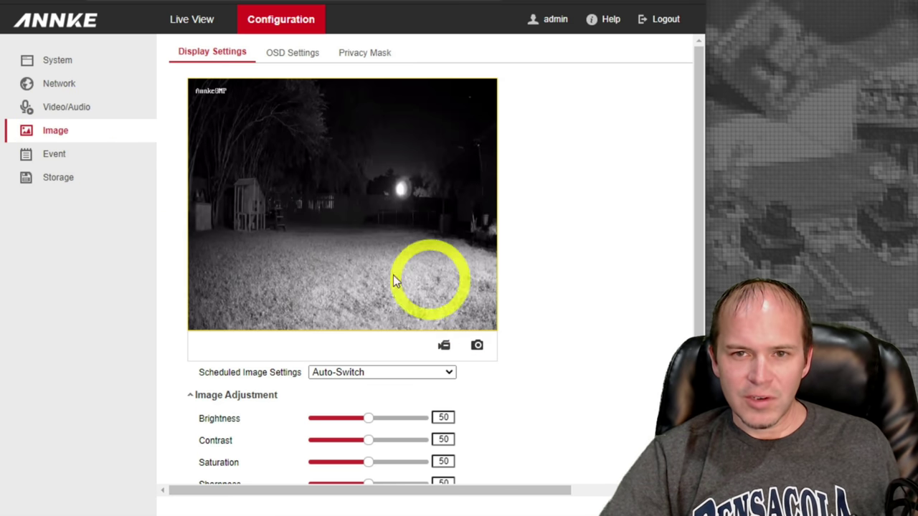
scroll(595, 268, "down", 3)
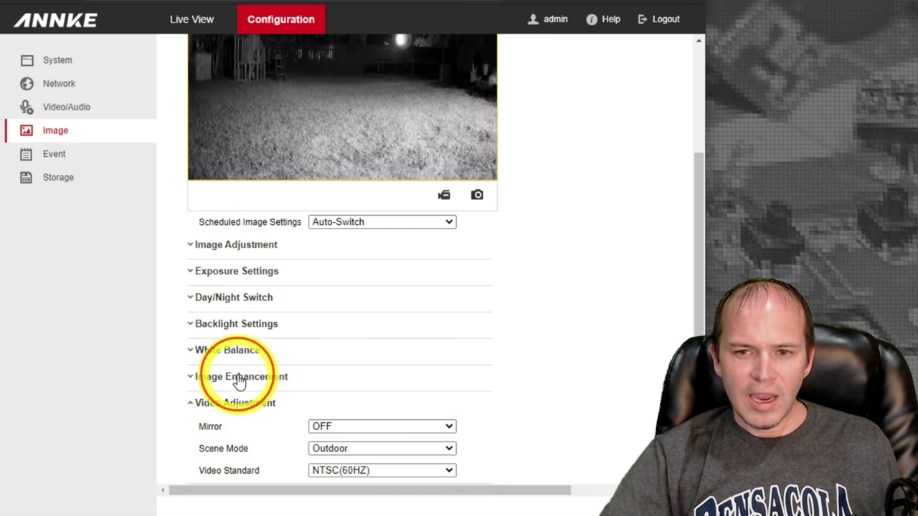
Review Image Enhancement, Backlight and Day/Night Switch options, then the continuous 0–24 record schedule.
left_click(185, 377)
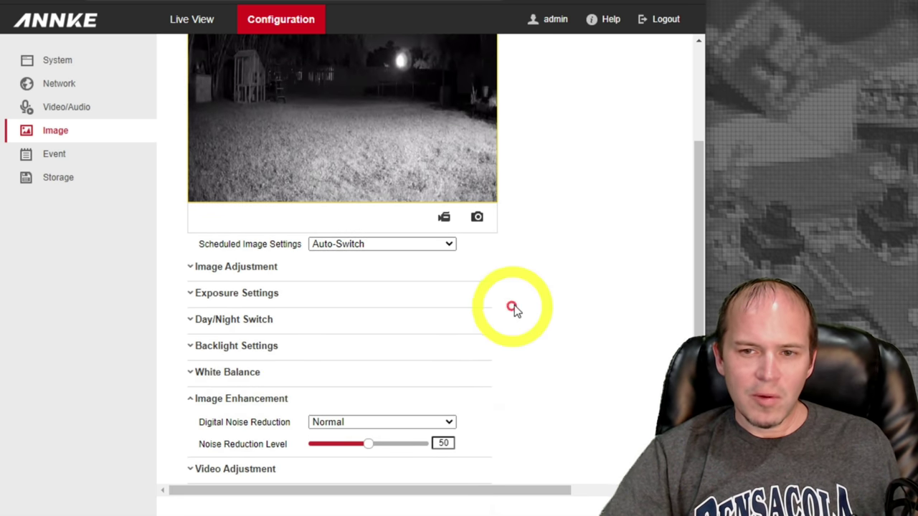
left_click(229, 347)
left_click(227, 307)
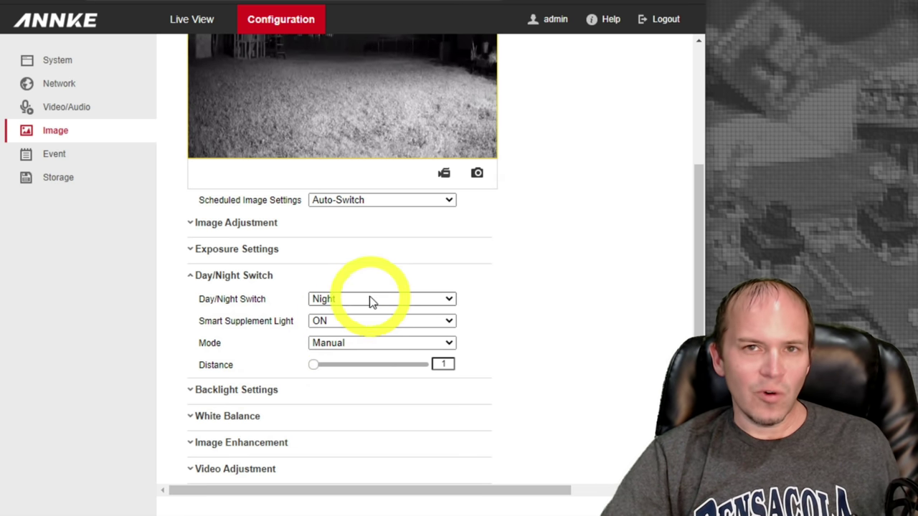
left_click_drag(693, 269, 693, 149)
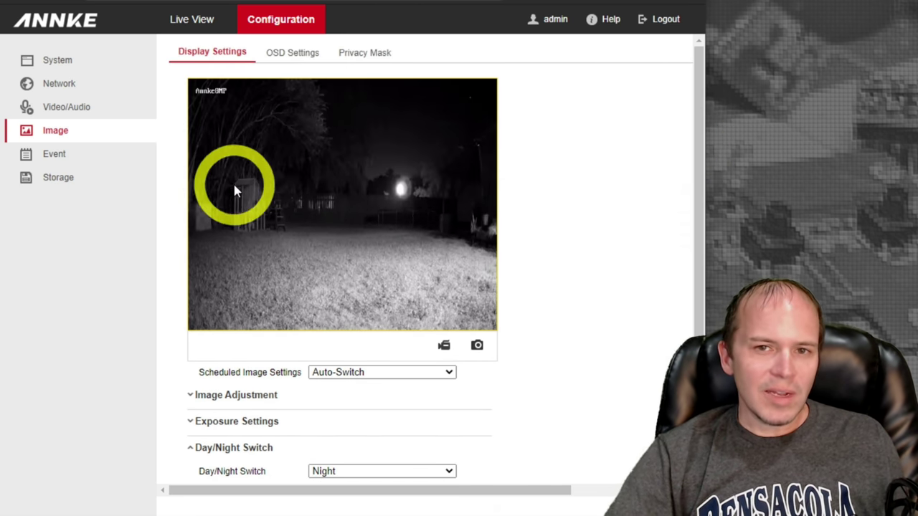
left_click(58, 185)
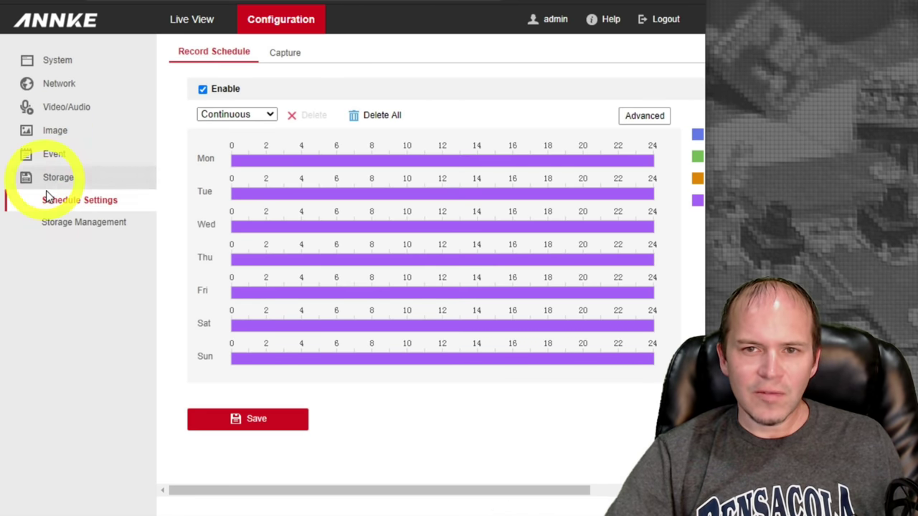
Review the ANNKE port settings and 3840*2160 main stream video settings, then return to Image.
left_click(59, 83)
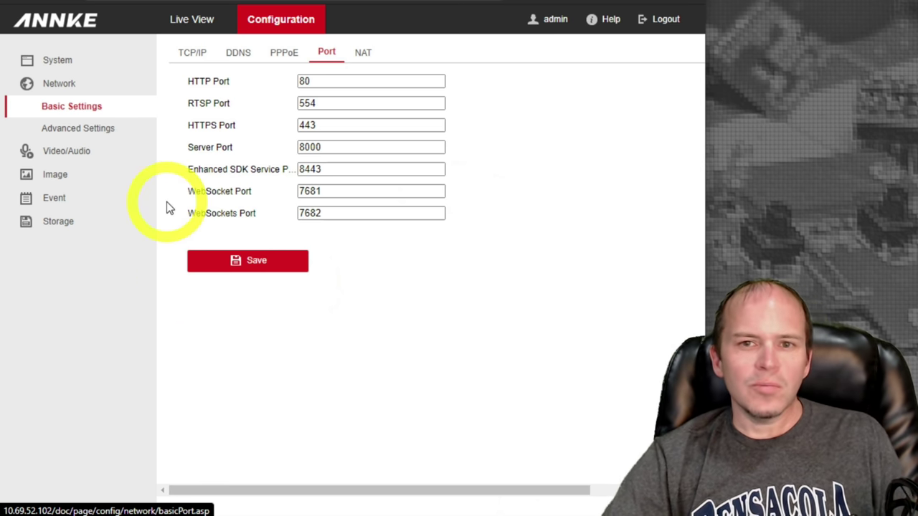
left_click(66, 153)
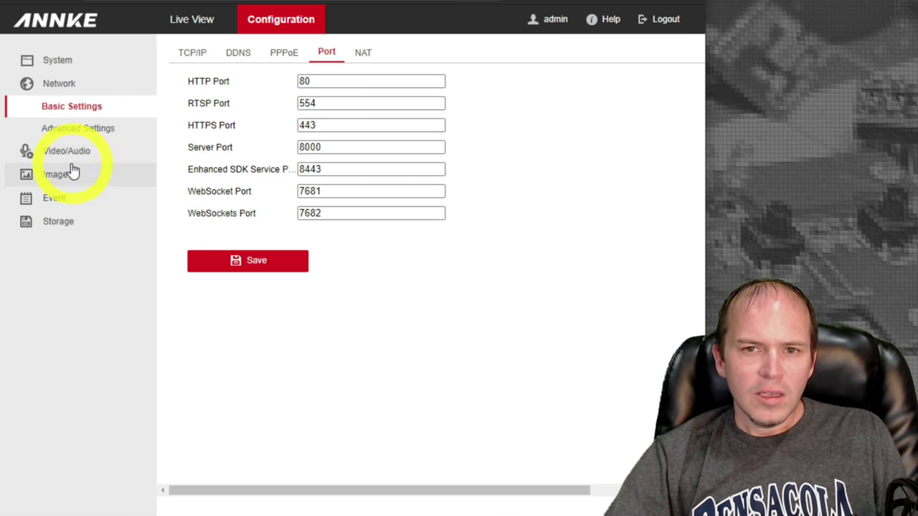
left_click(65, 159)
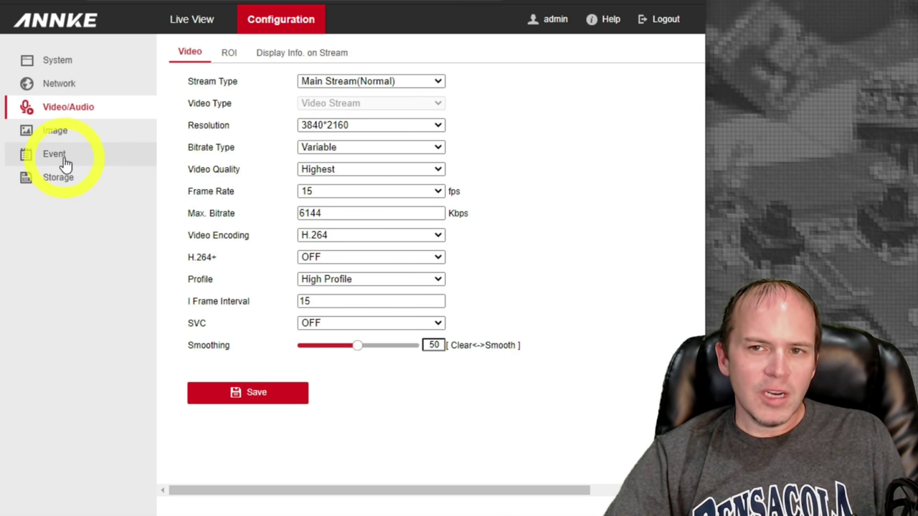
left_click(59, 132)
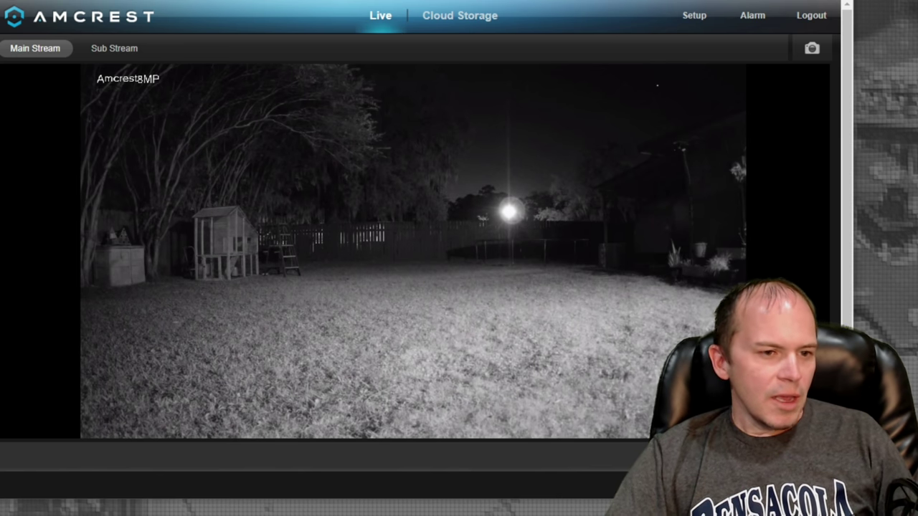
Open Amcrest Setup to show the Night profile's picture settings, sliders at 50.
scroll(421, 253, "down", 1)
scroll(839, 308, "up", 1)
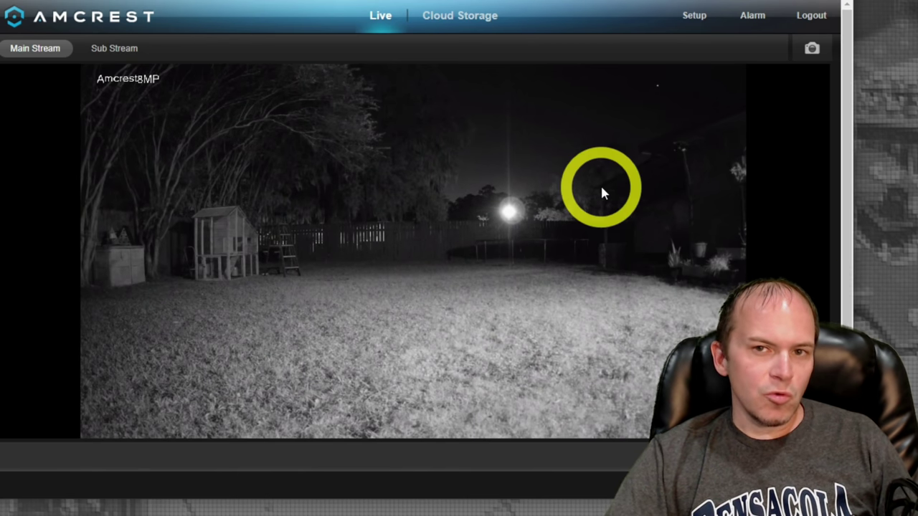
left_click(701, 23)
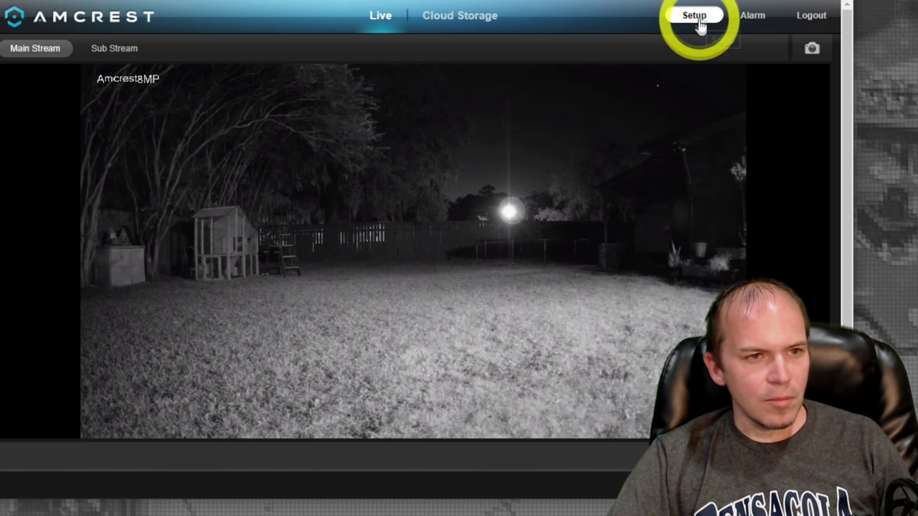
left_click(692, 23)
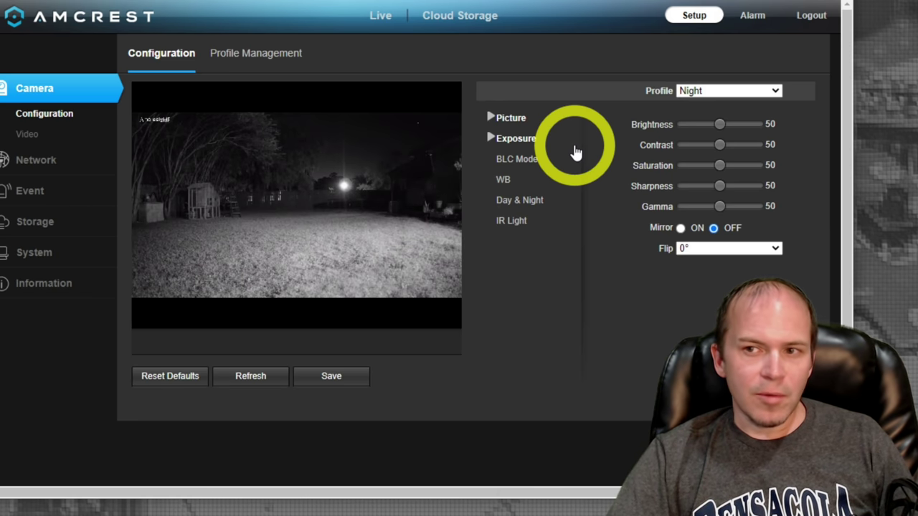
Switch the Night profile's IR light mode to Manual and lower its intensity.
left_click(511, 221)
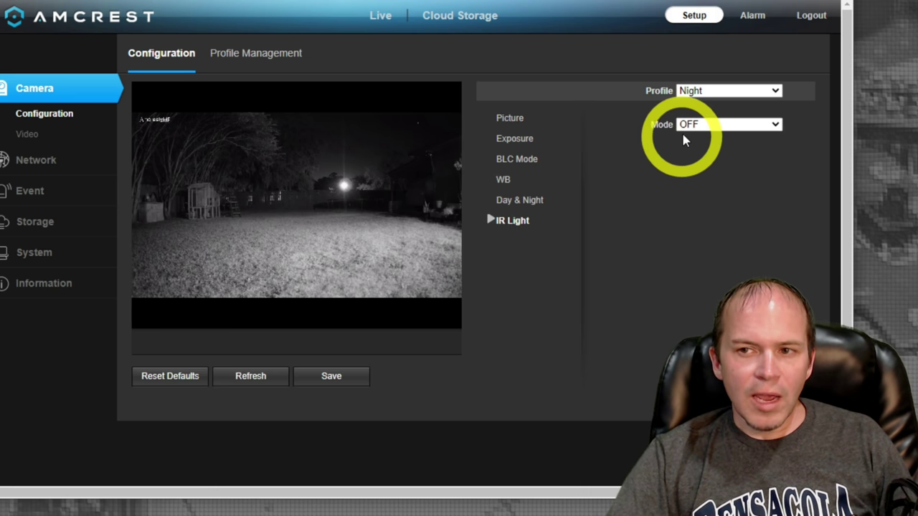
left_click(689, 125)
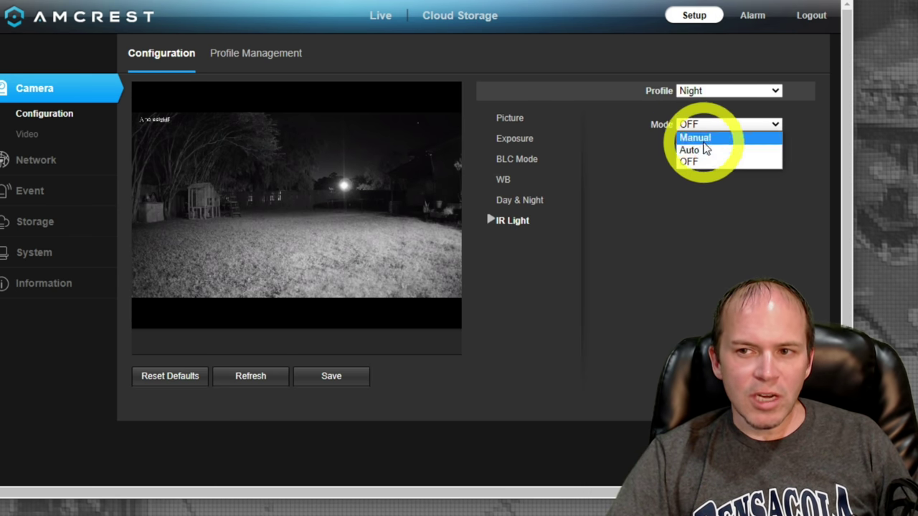
left_click(699, 138)
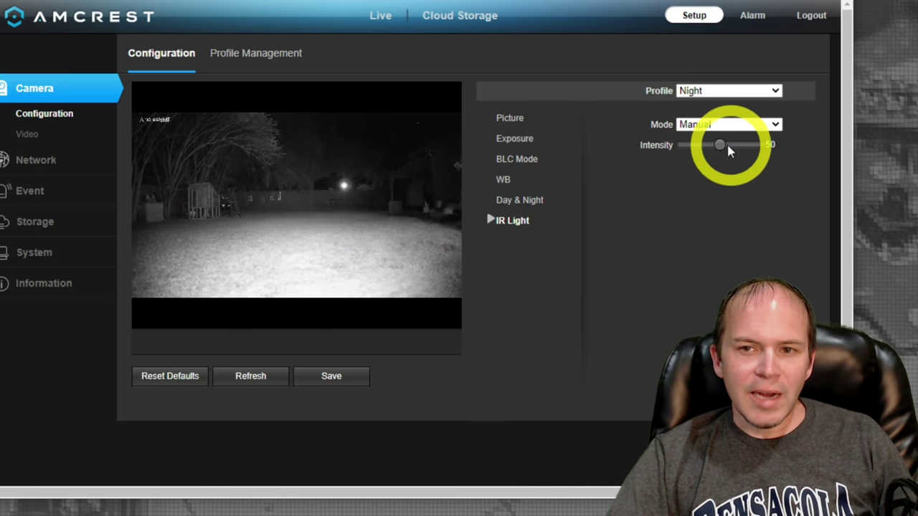
left_click_drag(719, 144, 642, 147)
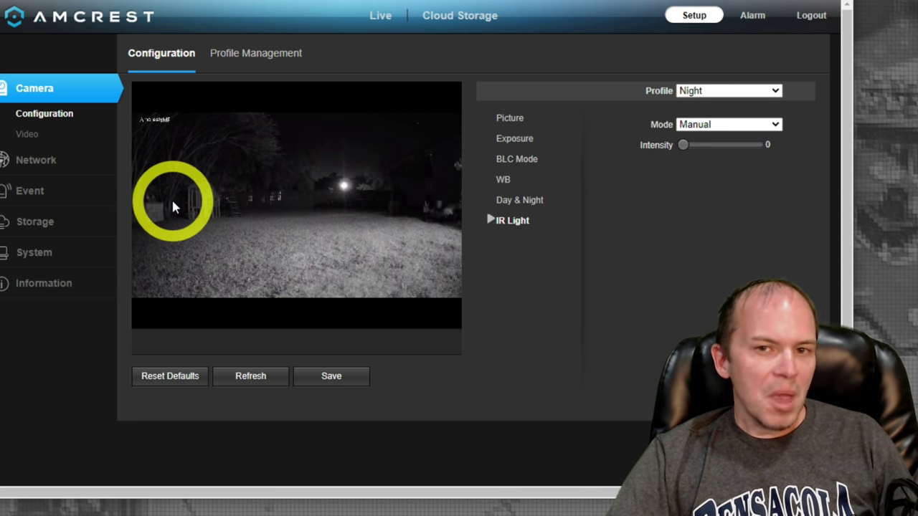
Review the BLC Mode and white balance settings, return to Picture, then open Video settings.
left_click(503, 163)
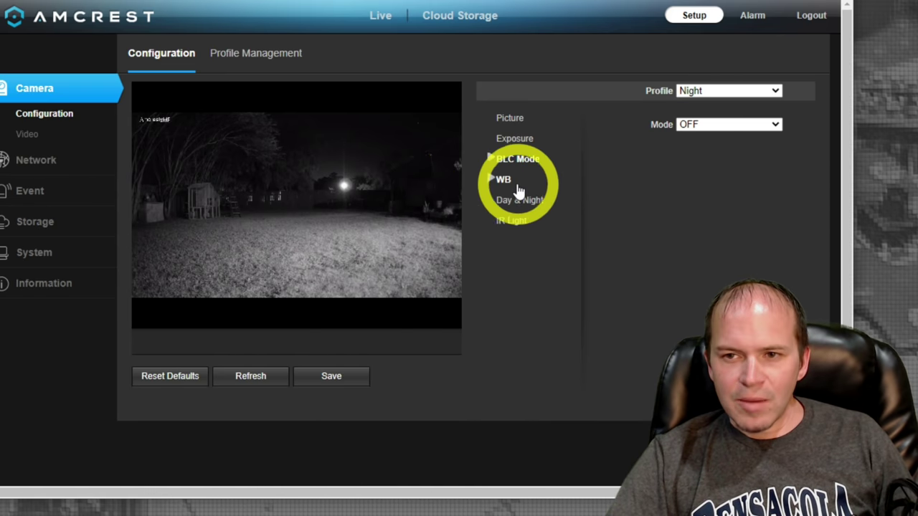
left_click(515, 185)
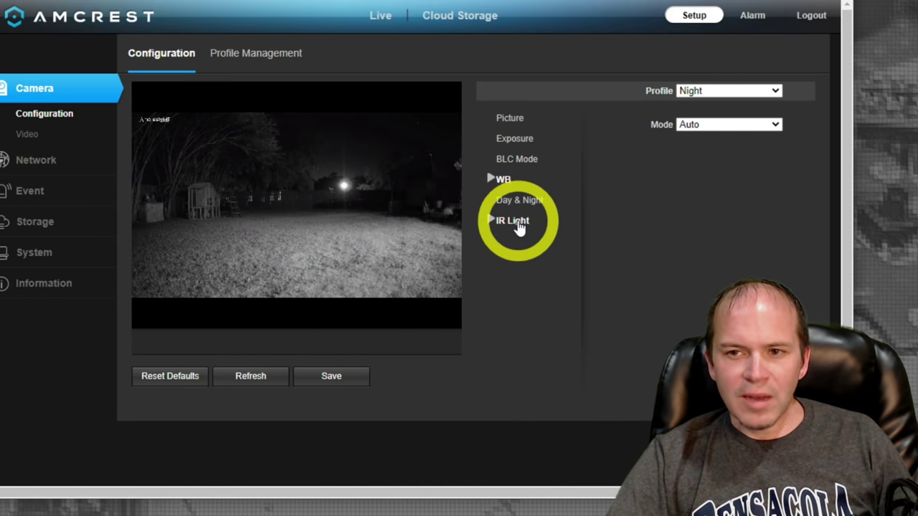
left_click(511, 123)
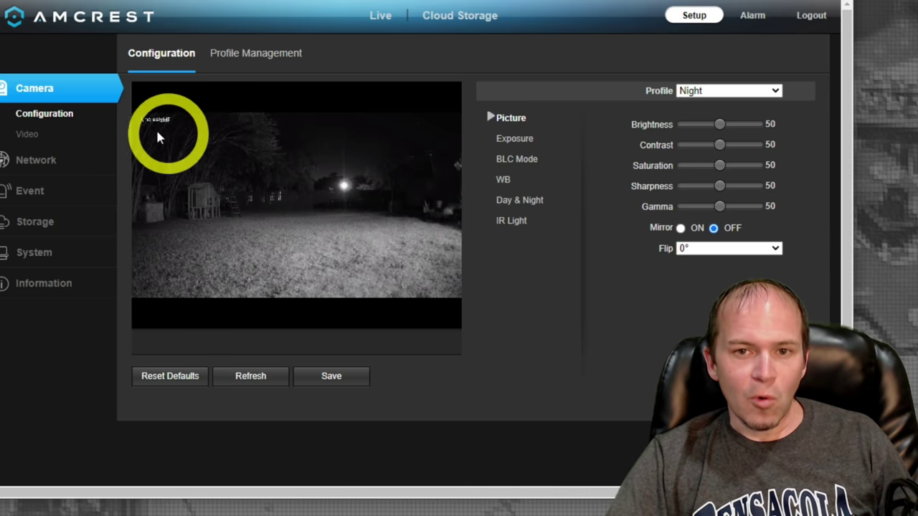
left_click(28, 135)
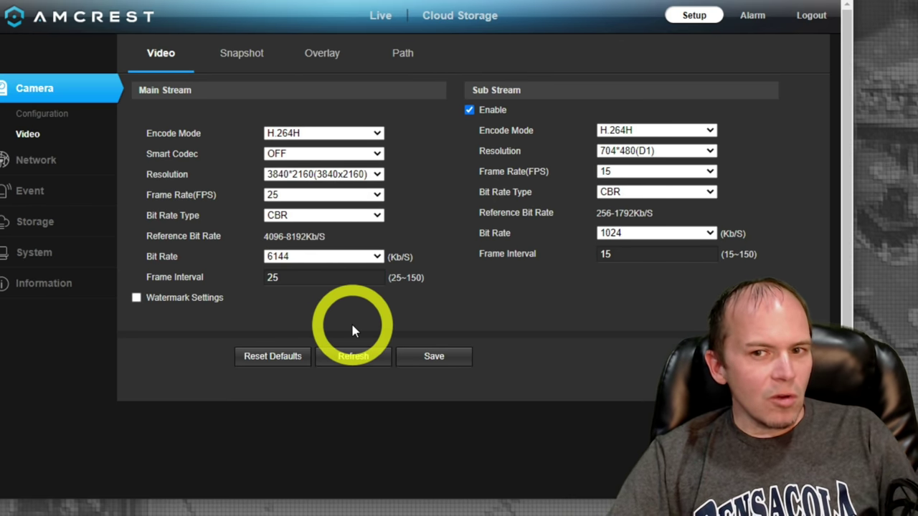
Select the main stream's frame interval value of 25.
double_click(276, 278)
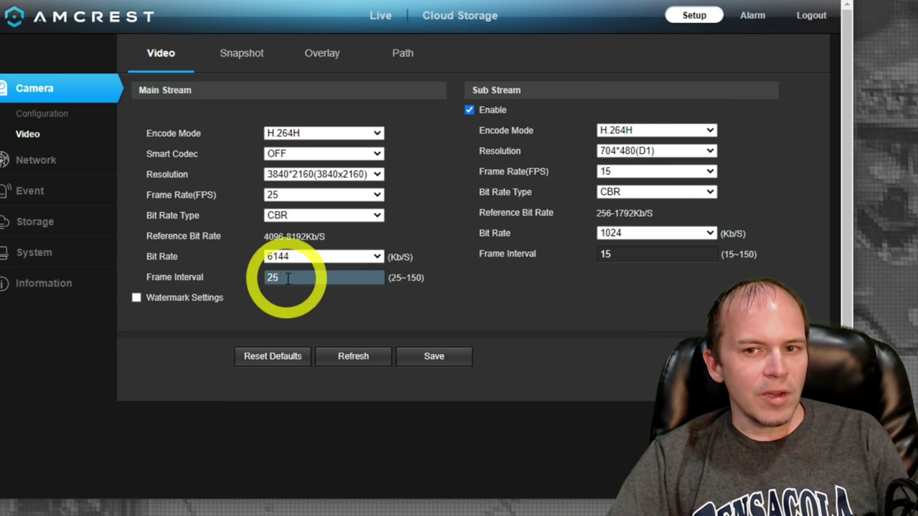